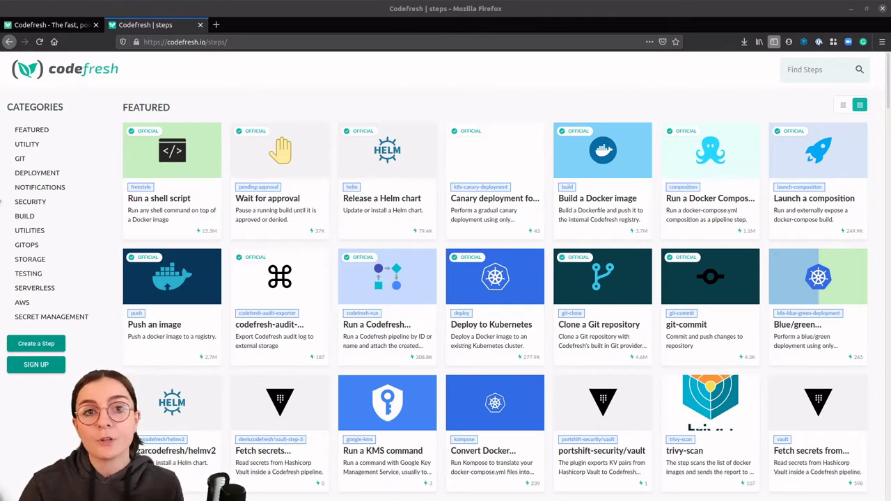
From the codefresh.io tab, sign up for Codefresh using a Google account
{"action": "left_click", "coordinate": [53, 25]}
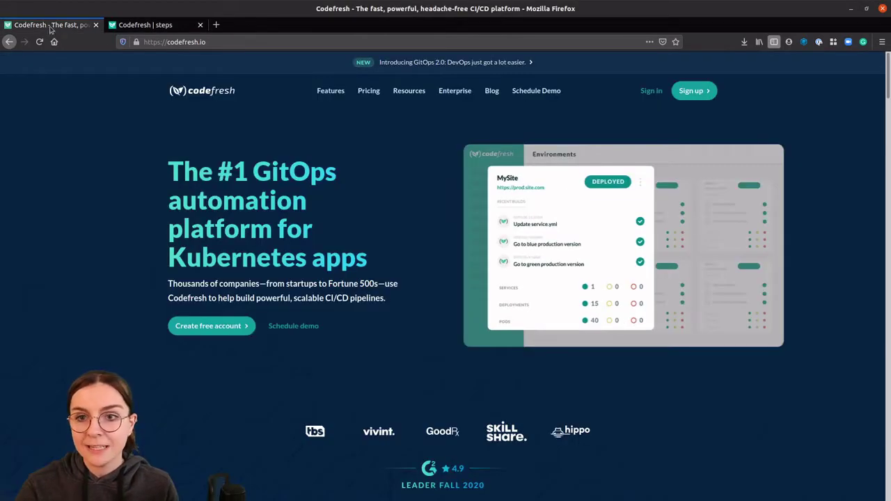
{"action": "left_click", "coordinate": [694, 95]}
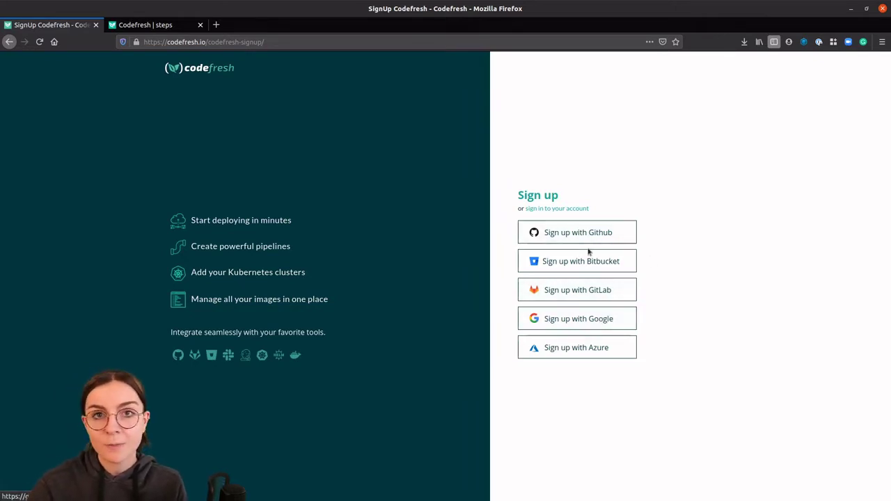
{"action": "left_click", "coordinate": [561, 318]}
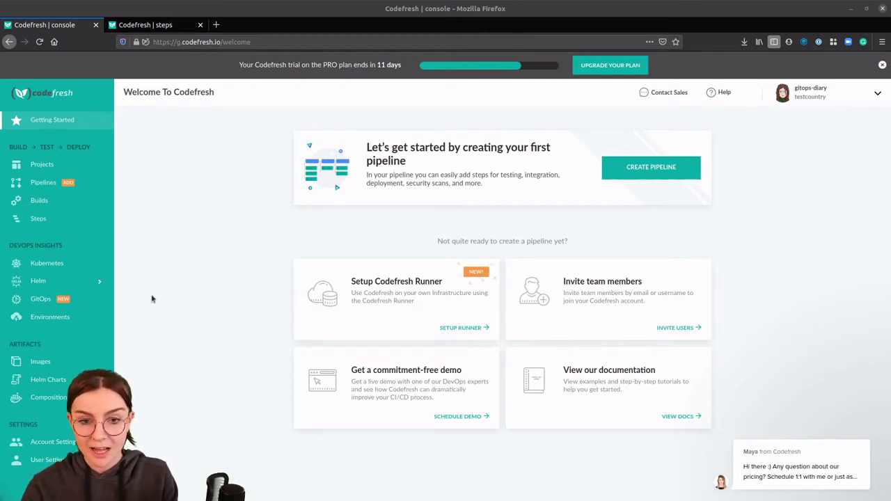
In Account Settings, configure Docker Registries and list the registry providers available to add
{"action": "left_click", "coordinate": [59, 444]}
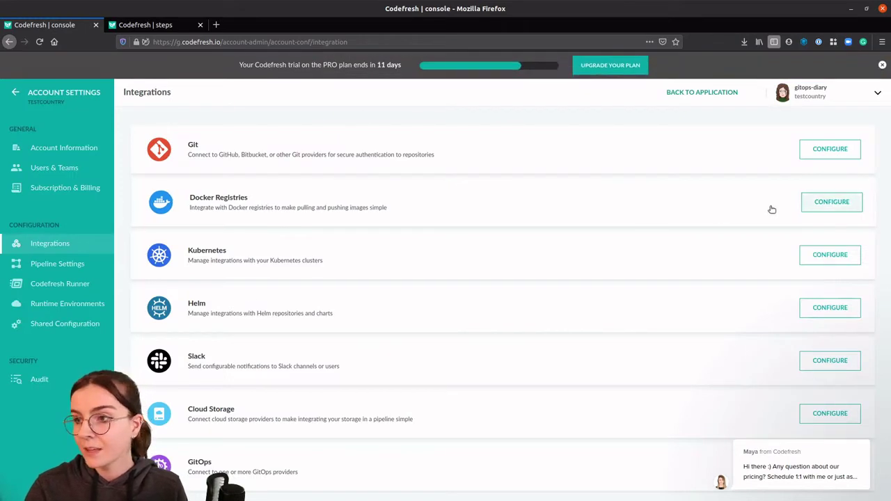
{"action": "left_click", "coordinate": [738, 208]}
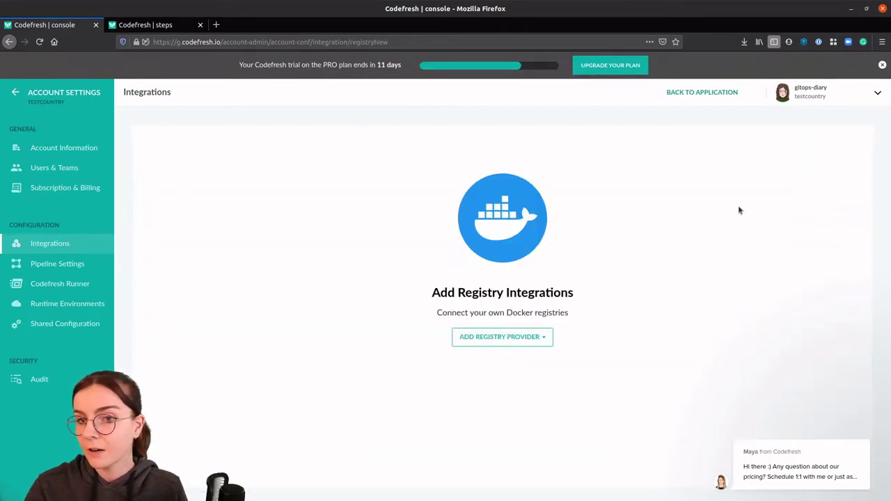
{"action": "left_click", "coordinate": [490, 336]}
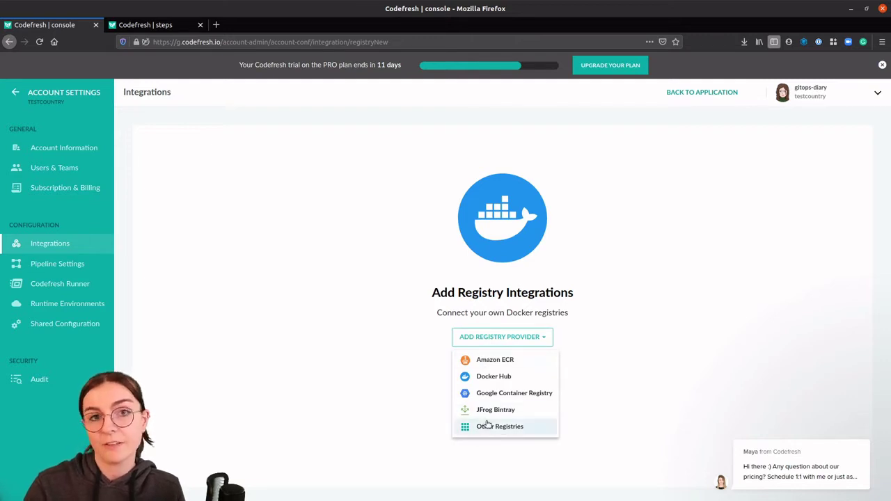
Choose Docker Hub and enter registry name 'registry', the account username and the pasted password
{"action": "left_click", "coordinate": [489, 376]}
{"action": "left_click", "coordinate": [242, 275]}
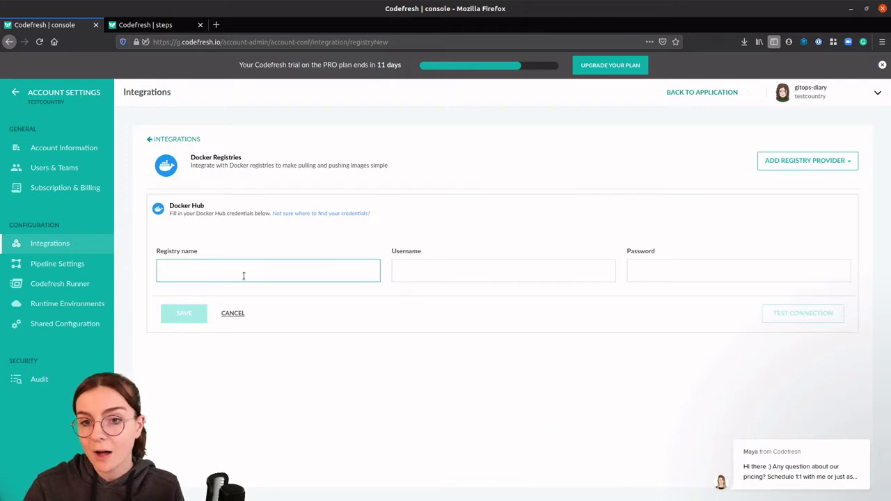
{"action": "type", "text": "registry"}
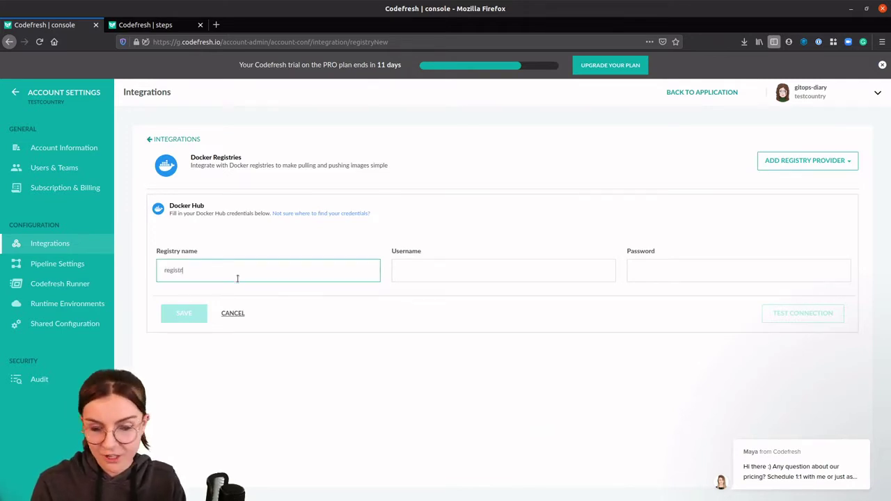
{"action": "left_click", "coordinate": [418, 272]}
{"action": "type", "text": "anaisurlichs"}
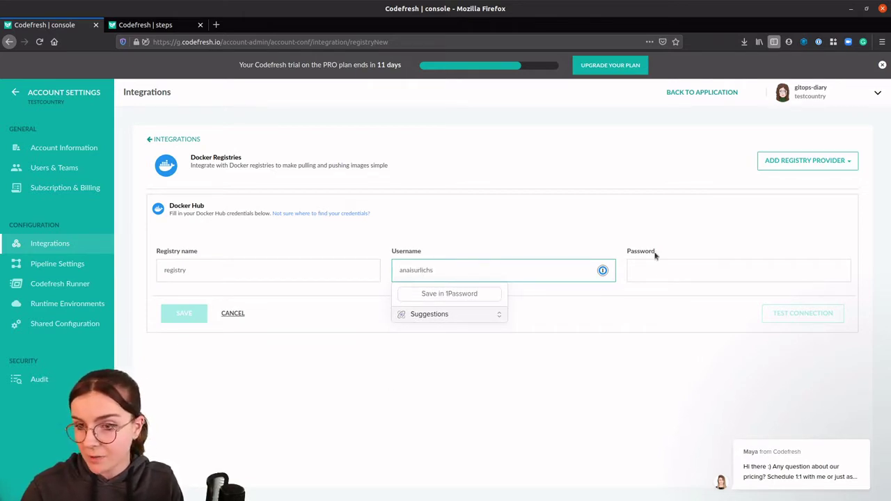
{"action": "left_click", "coordinate": [656, 271]}
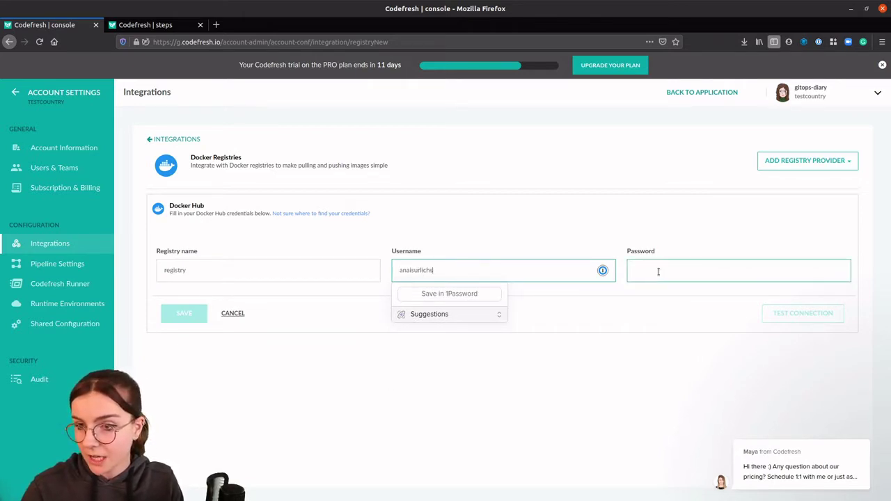
{"action": "key", "text": "ctrl+v"}
Test the Docker Hub connection and save the integration as the default registry
{"action": "left_click", "coordinate": [591, 216]}
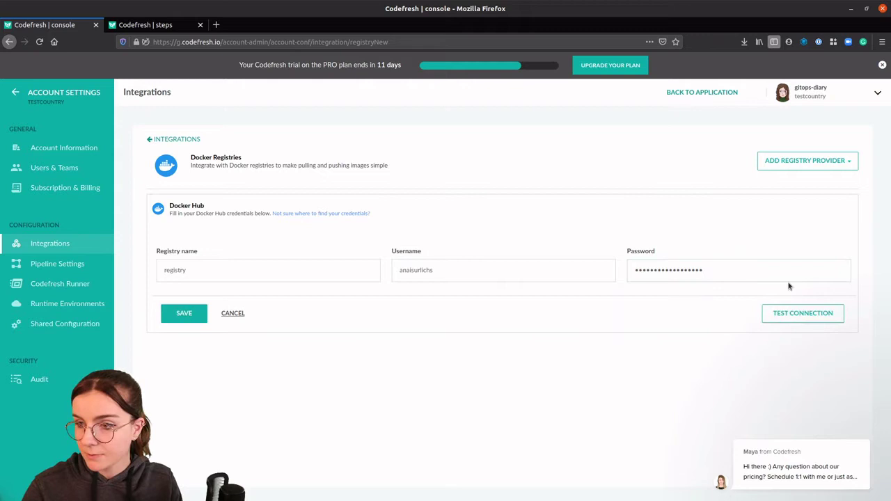
{"action": "left_click", "coordinate": [796, 312]}
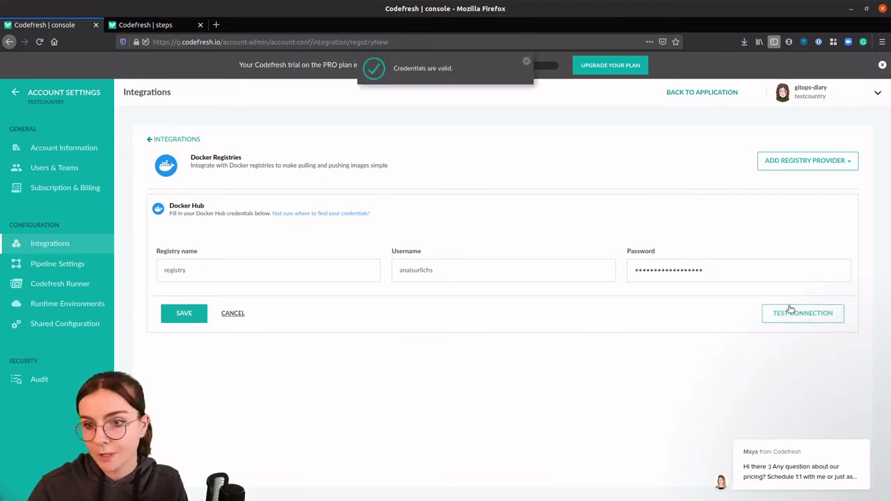
{"action": "left_click", "coordinate": [199, 320]}
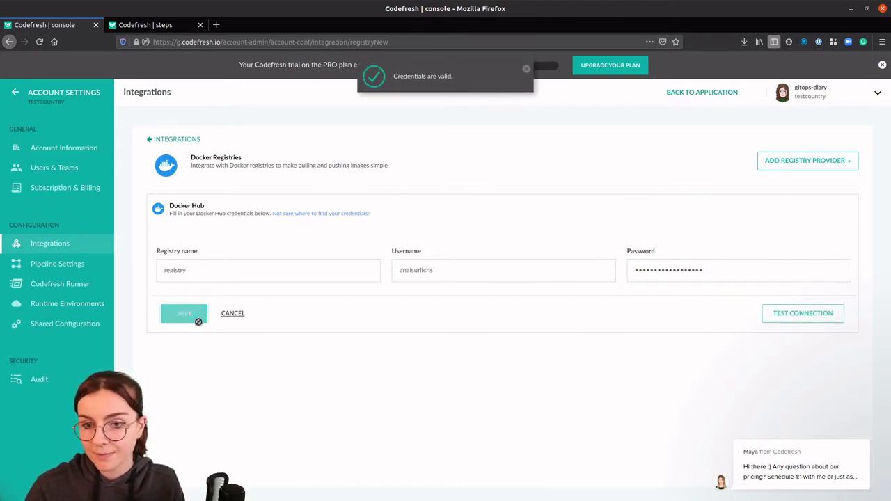
{"action": "left_click", "coordinate": [527, 70]}
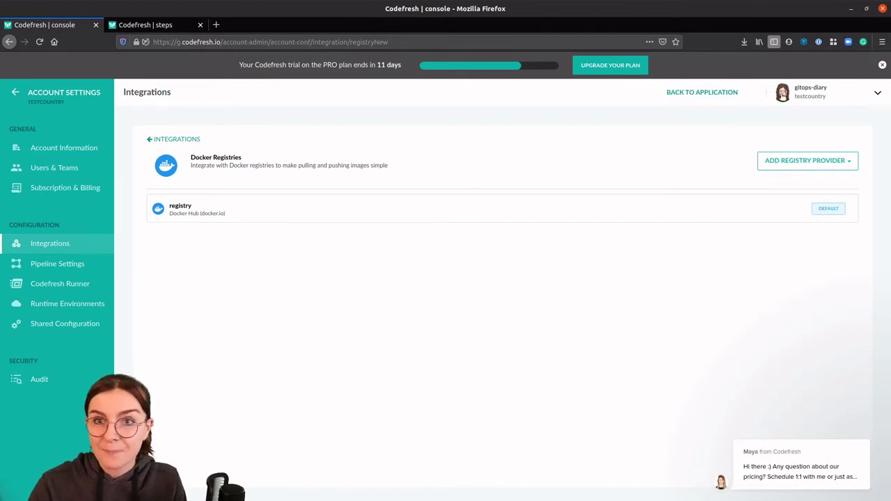
Dismiss the trial plan notice and go back from Account Settings to the Welcome page
{"action": "left_click", "coordinate": [882, 65]}
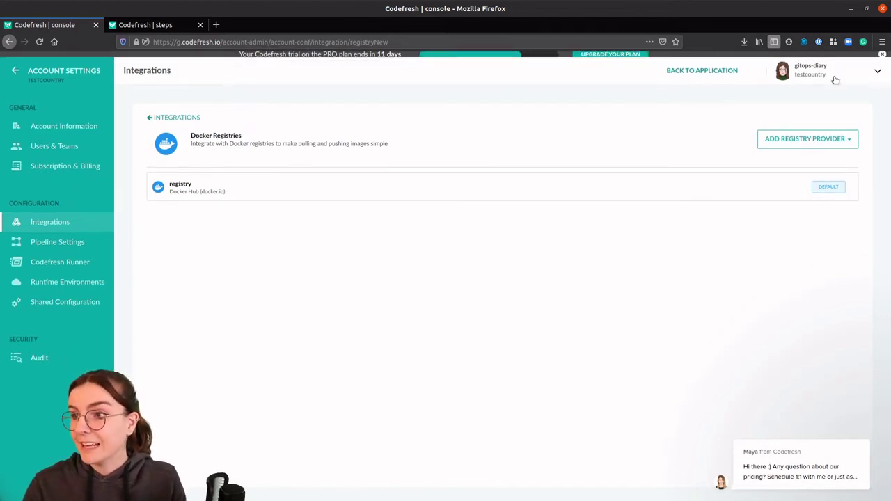
{"action": "left_click", "coordinate": [16, 66]}
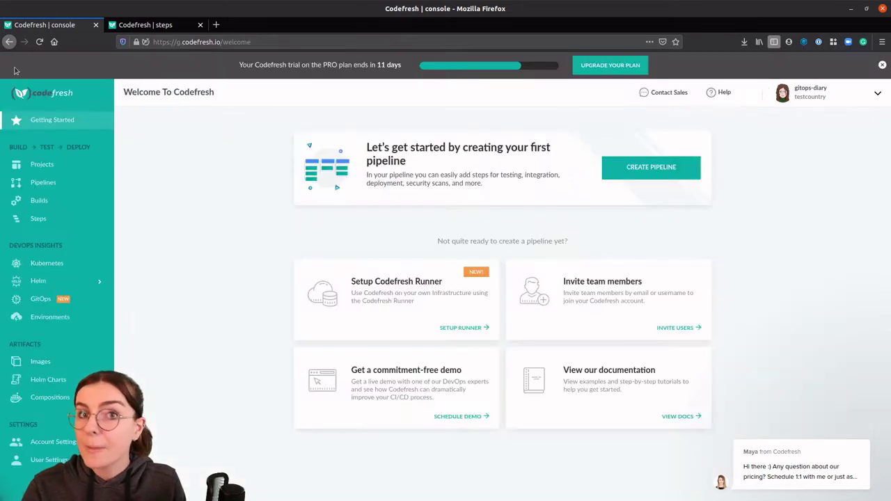
Create pipeline 'python-first' cloning python-flask-sample-app, found by searching repositories for 'python'
{"action": "left_click", "coordinate": [45, 179]}
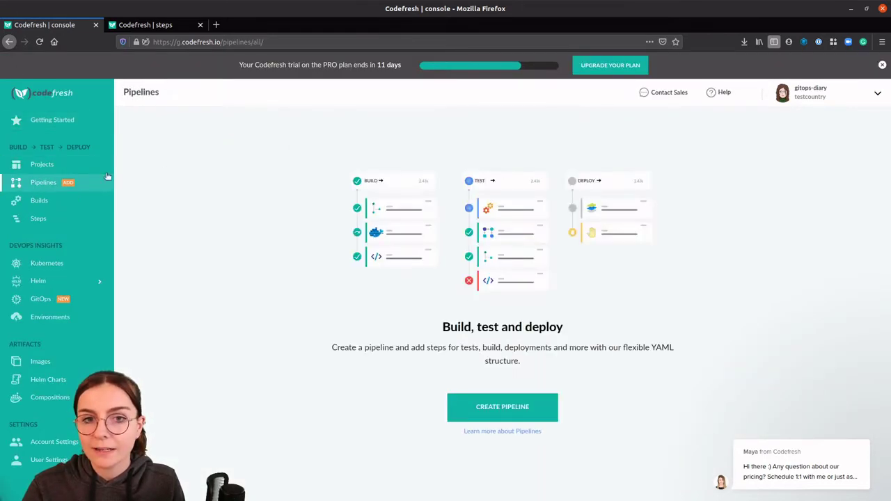
{"action": "left_click", "coordinate": [486, 414]}
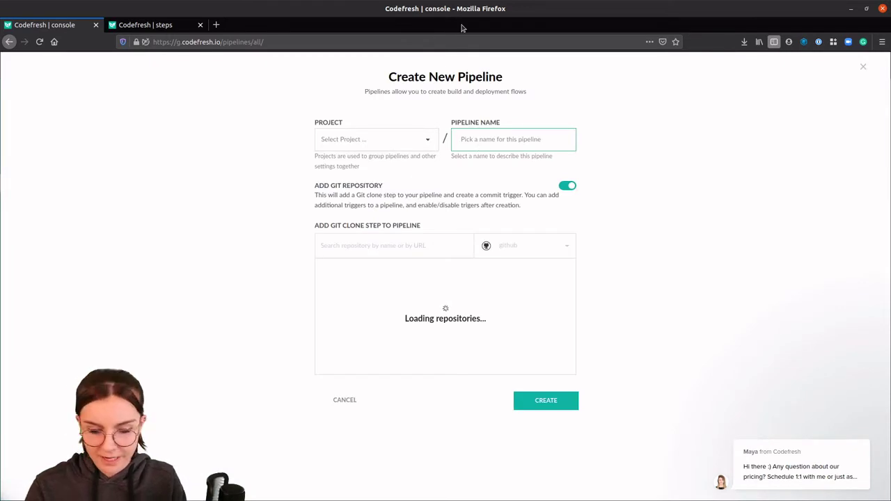
{"action": "type", "text": "python-fi"}
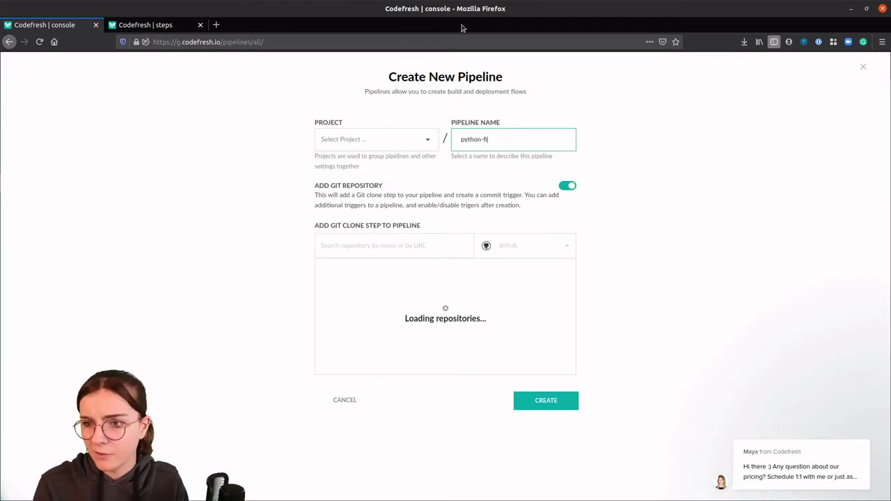
{"action": "type", "text": "rst"}
{"action": "left_click", "coordinate": [405, 247]}
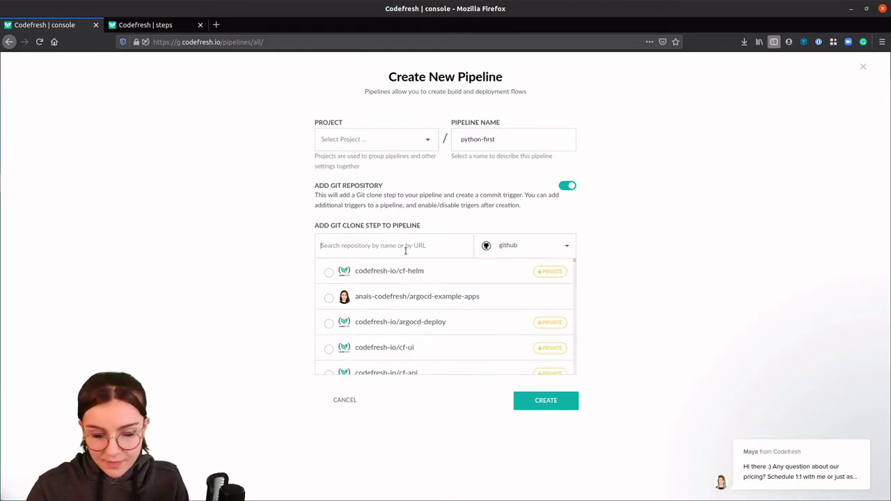
{"action": "type", "text": "python"}
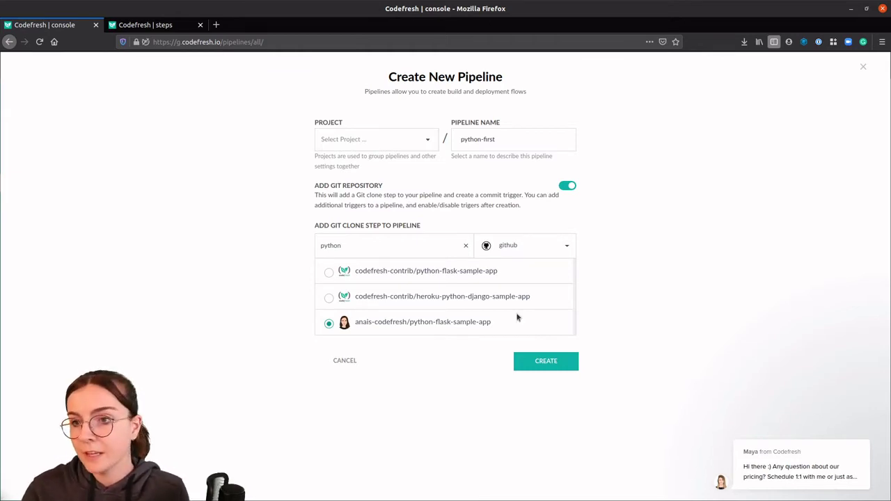
{"action": "left_click", "coordinate": [551, 369]}
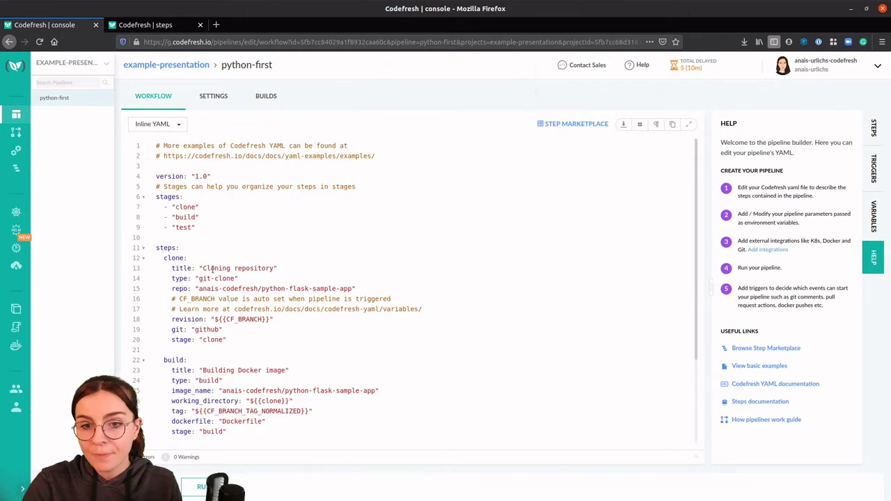
Keep the YAML inline and replace '-codefresh' in image_name with the Docker Hub username
{"action": "scroll", "coordinate": [313, 392], "scroll_direction": "down", "scroll_amount": 3}
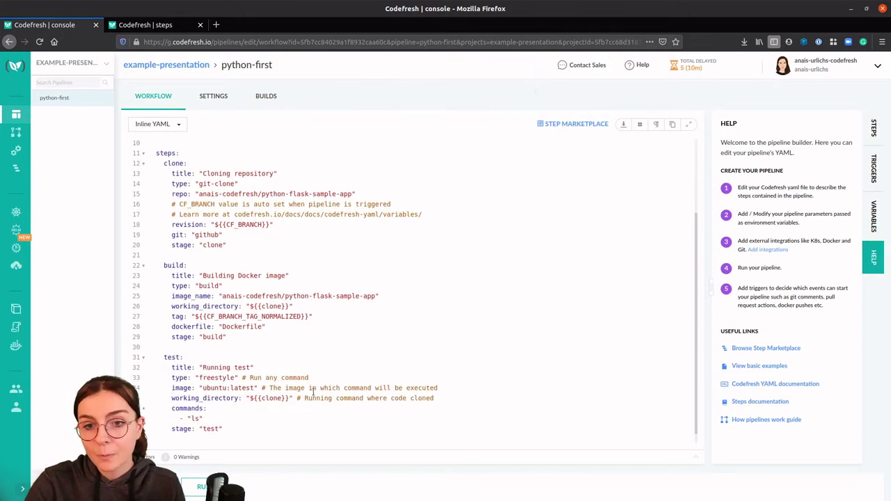
{"action": "left_click", "coordinate": [168, 124]}
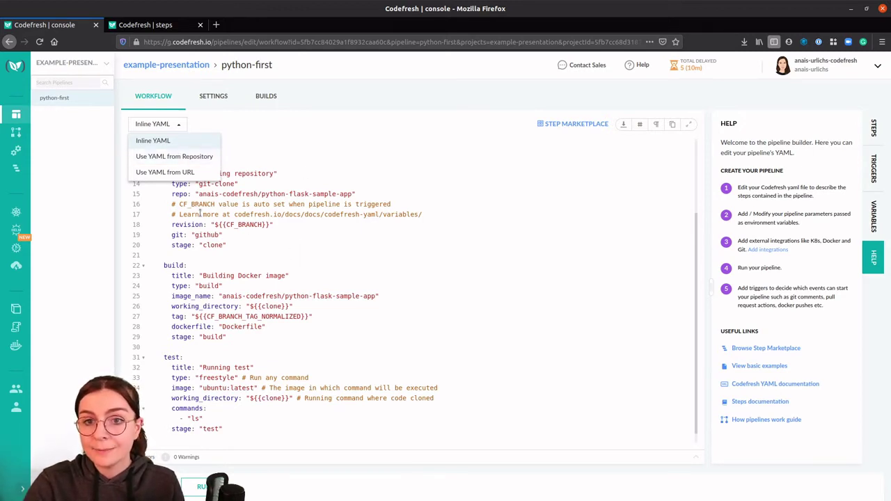
{"action": "left_click", "coordinate": [268, 234]}
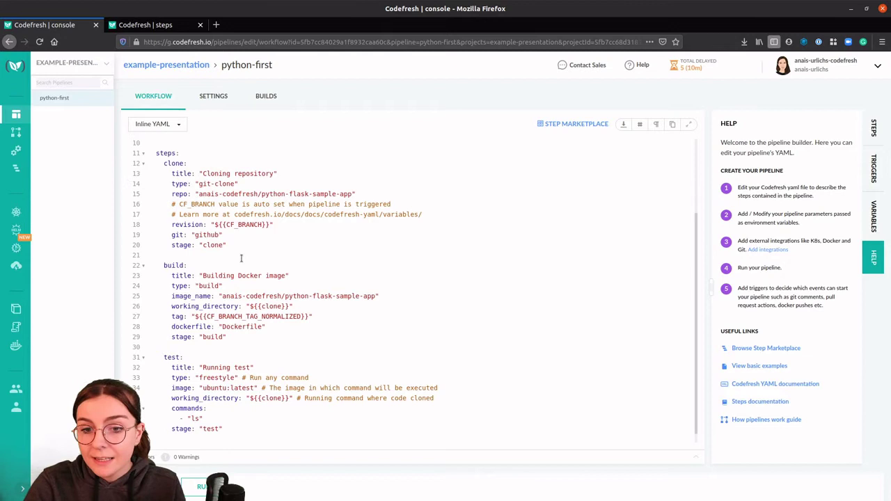
{"action": "scroll", "coordinate": [241, 259], "scroll_direction": "down", "scroll_amount": 1}
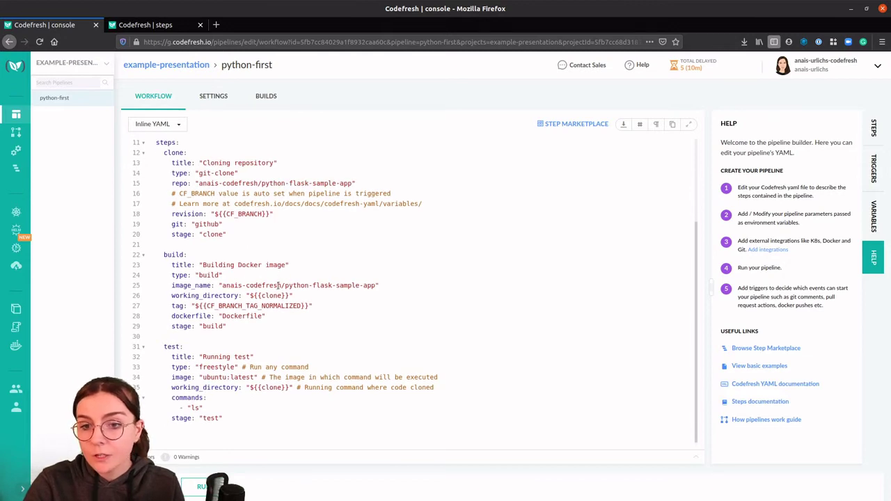
{"action": "left_click_drag", "start_coordinate": [270, 284], "coordinate": [241, 288]}
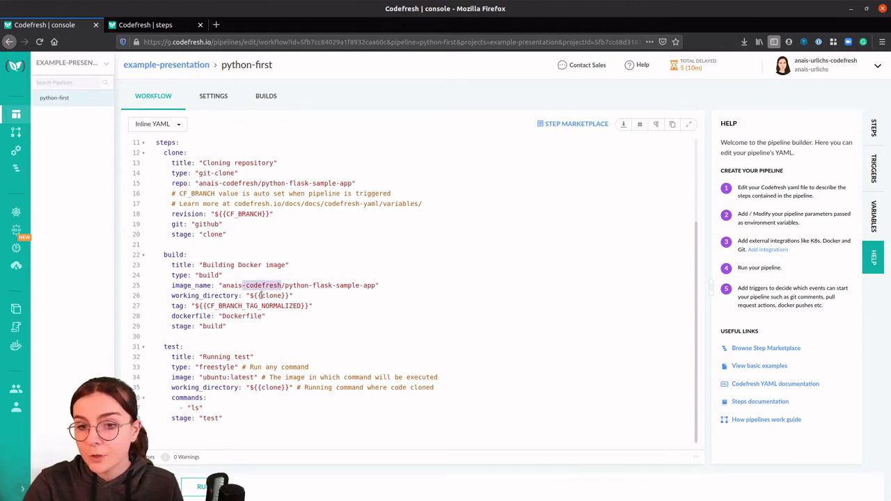
{"action": "type", "text": "urlichs"}
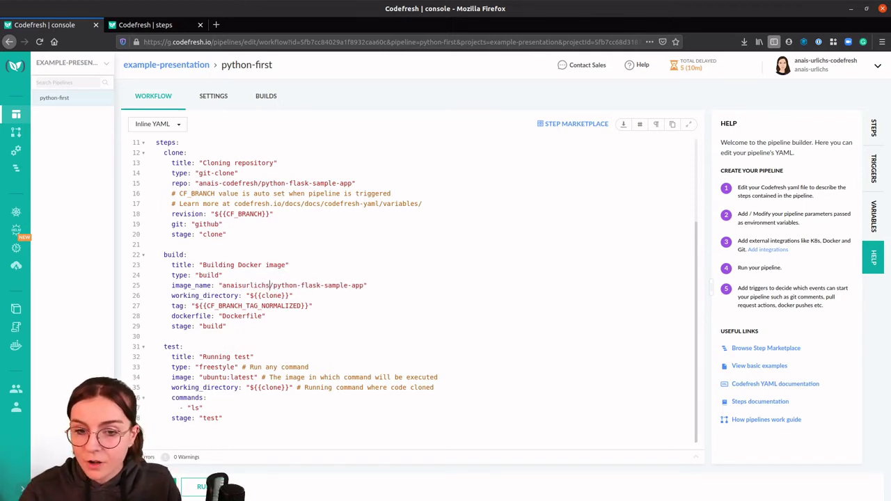
Run python-first on the master branch with the GitHub trigger and enlarge the build log
{"action": "left_click", "coordinate": [202, 488]}
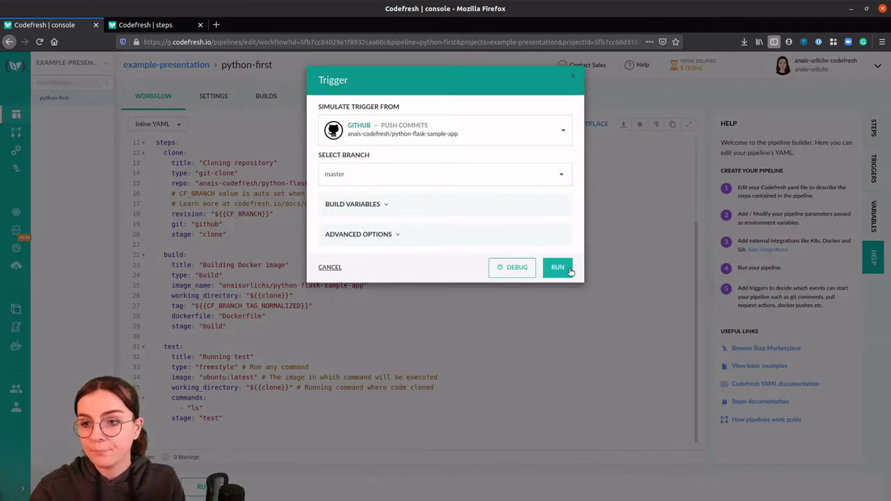
{"action": "left_click", "coordinate": [559, 267]}
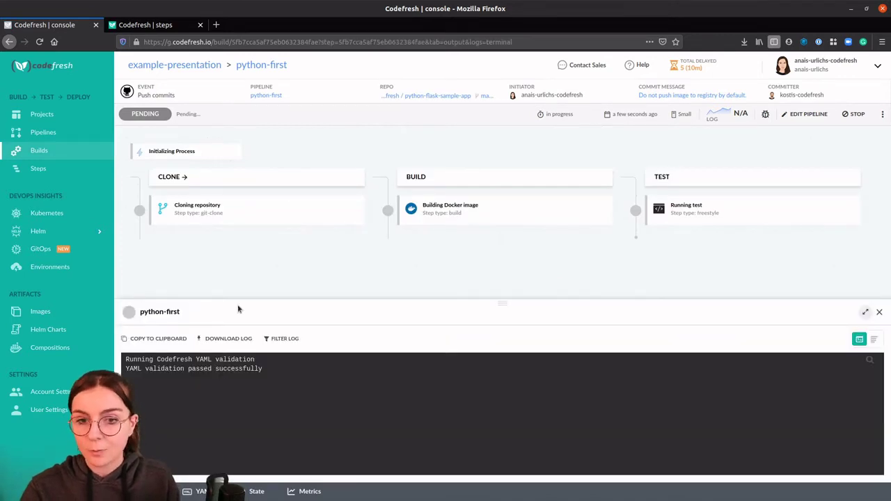
{"action": "left_click_drag", "start_coordinate": [233, 302], "coordinate": [223, 272]}
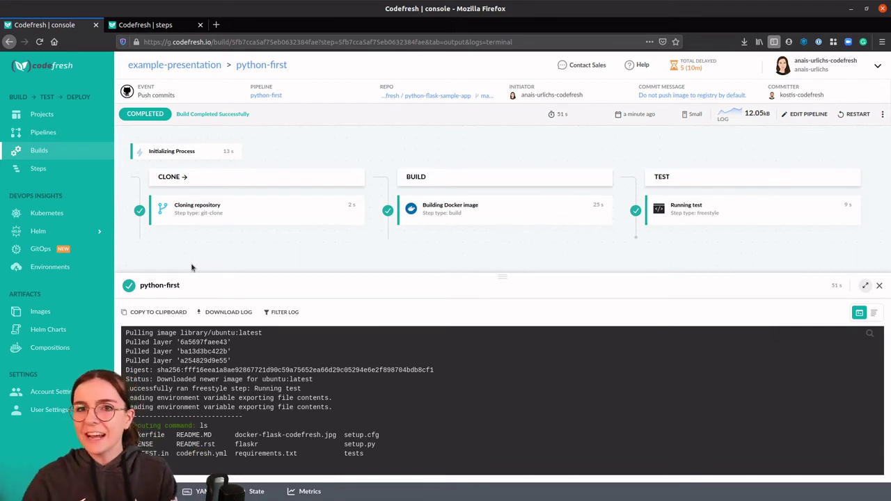
In a new tab, search Google for 'docker hub' and open the Docker Hub website
{"action": "left_click", "coordinate": [216, 25]}
{"action": "left_click", "coordinate": [213, 42]}
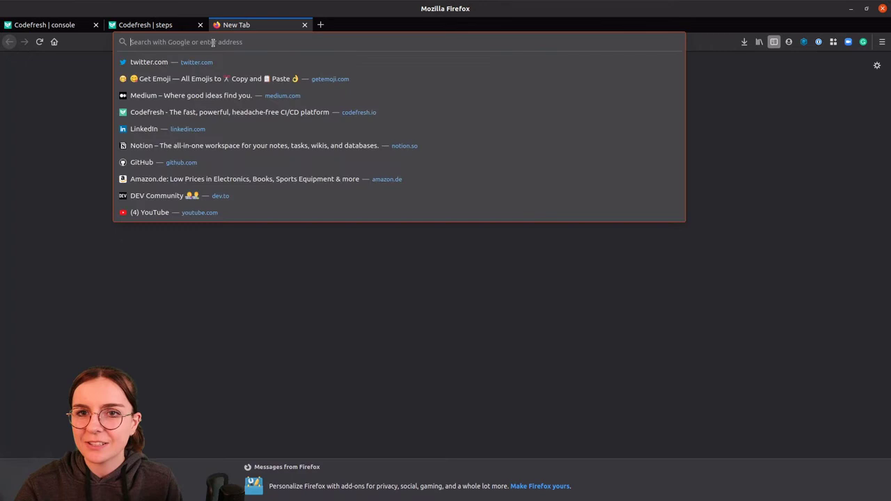
{"action": "type", "text": "docker"}
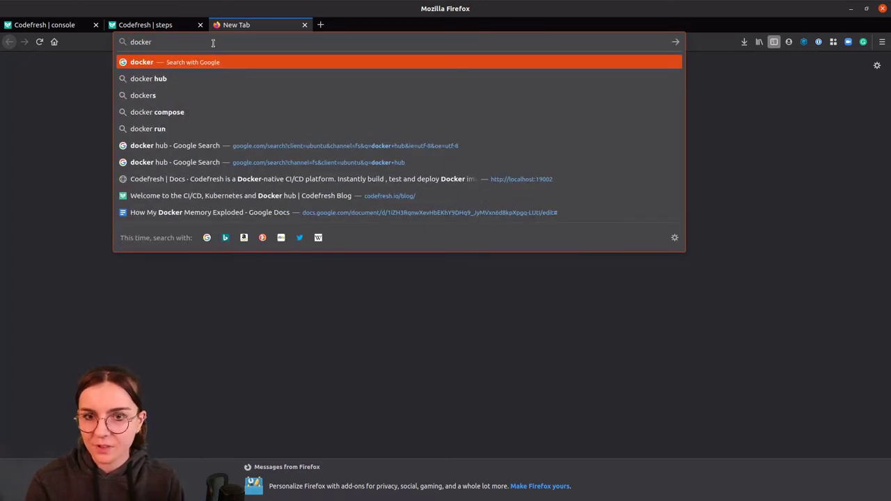
{"action": "type", "text": " hub"}
{"action": "key", "text": "Return"}
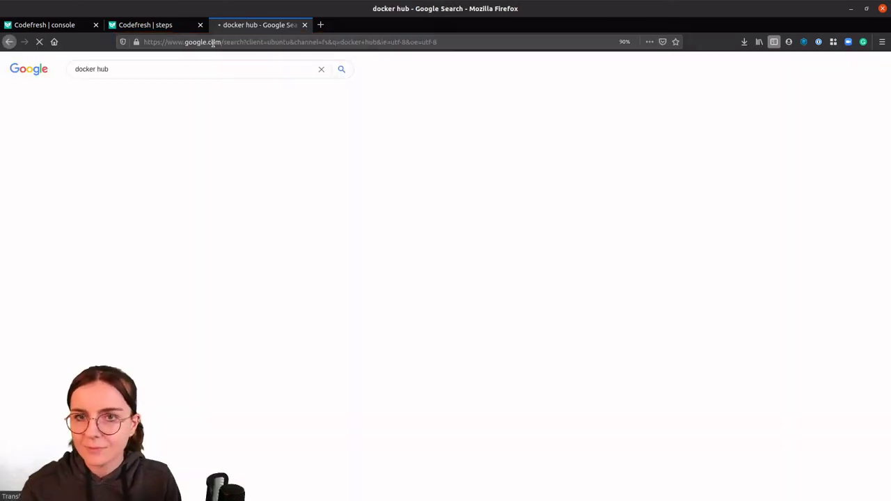
{"action": "left_click", "coordinate": [97, 138]}
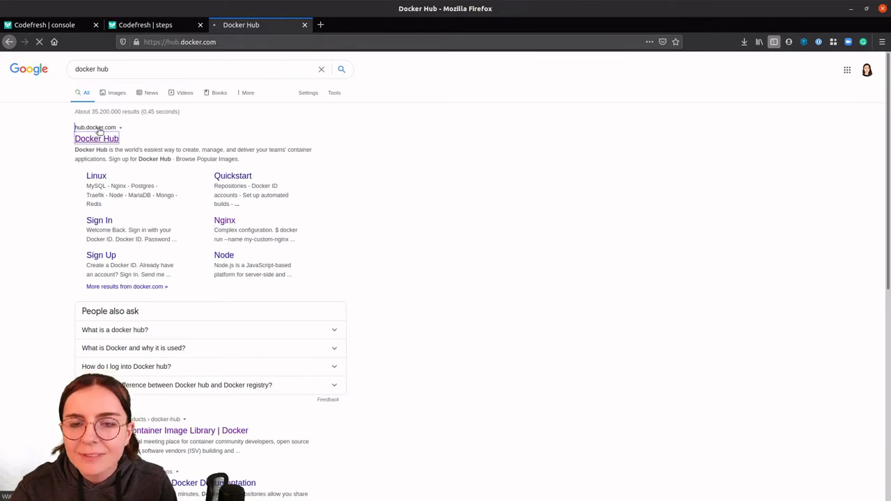